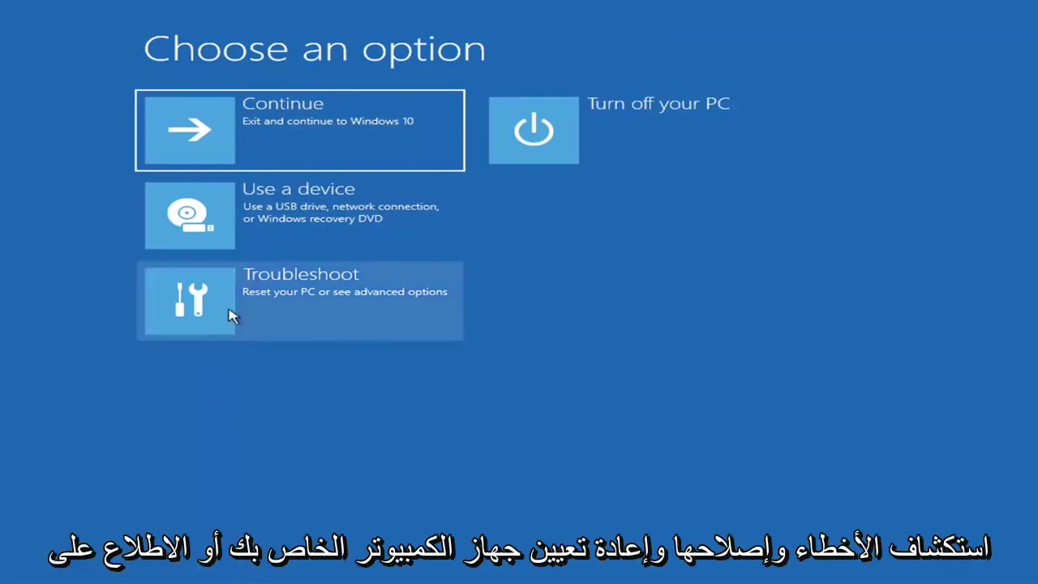
Run Startup Repair from the advanced troubleshooting options, and return to the main recovery options
left_click(388, 306)
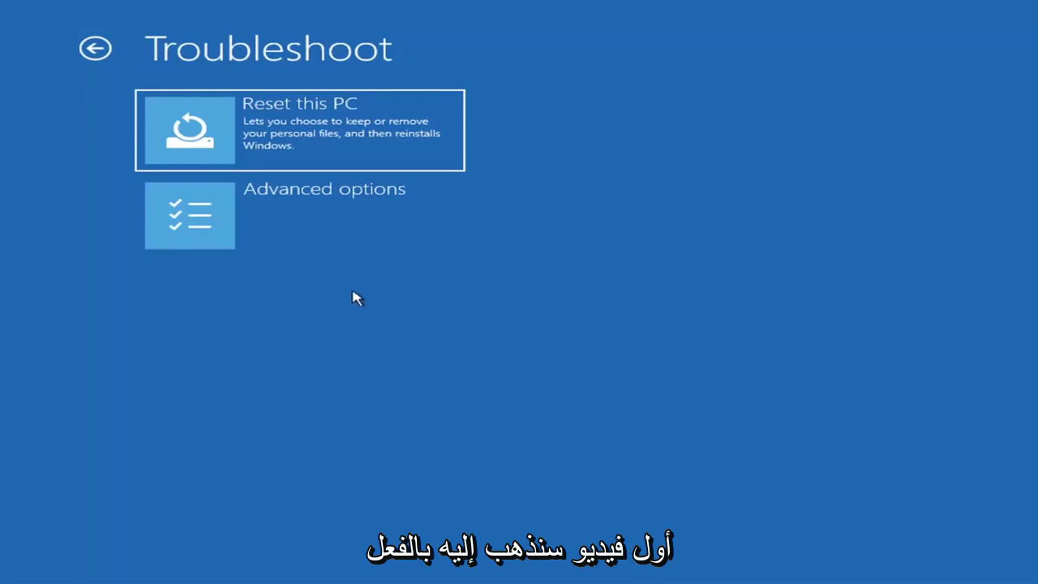
left_click(328, 221)
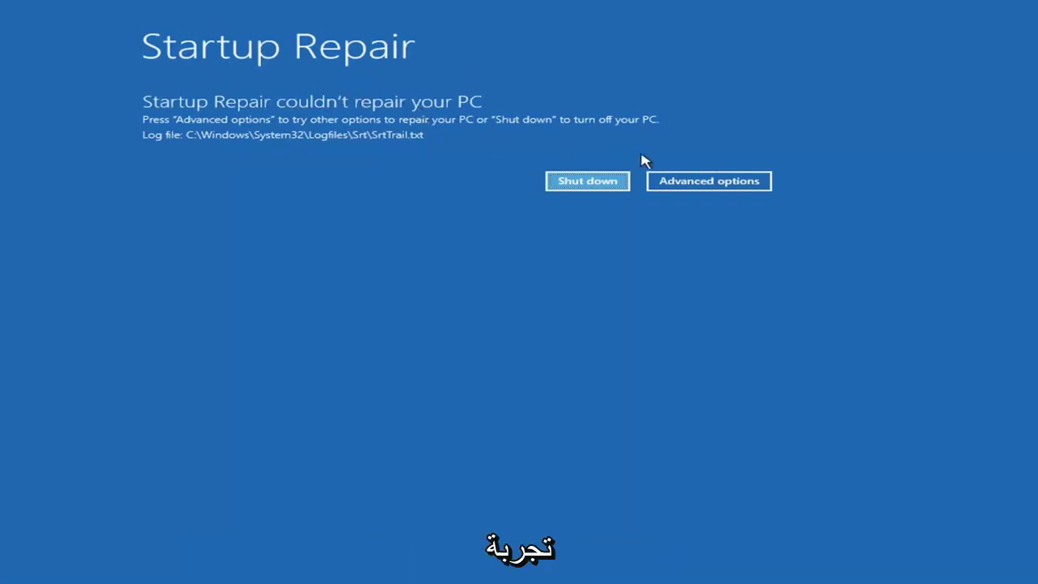
left_click(712, 186)
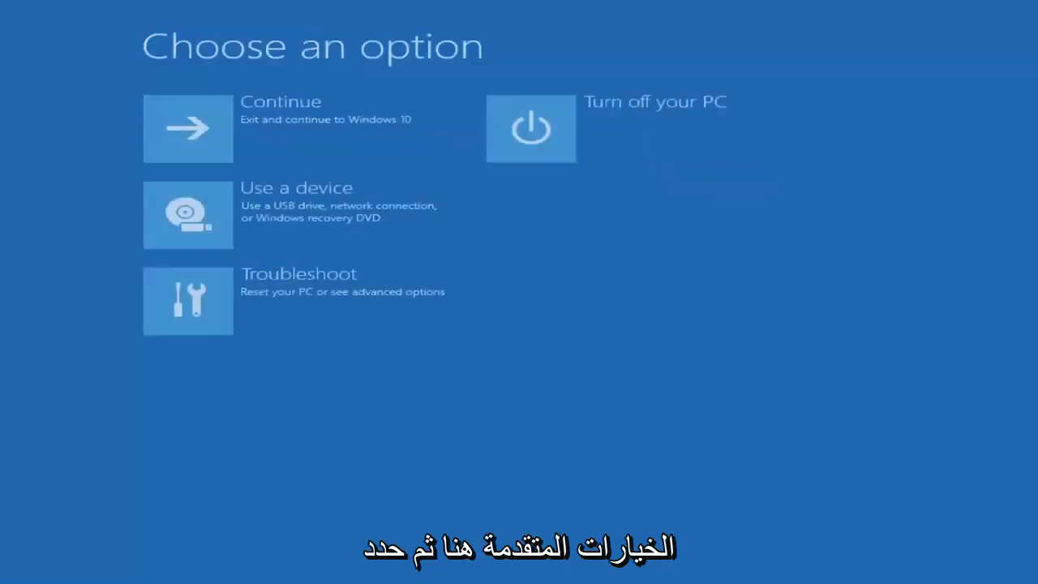
Review the Startup Settings page and the Uninstall Updates choices under the advanced troubleshooting options, and return to Advanced options
left_click(322, 300)
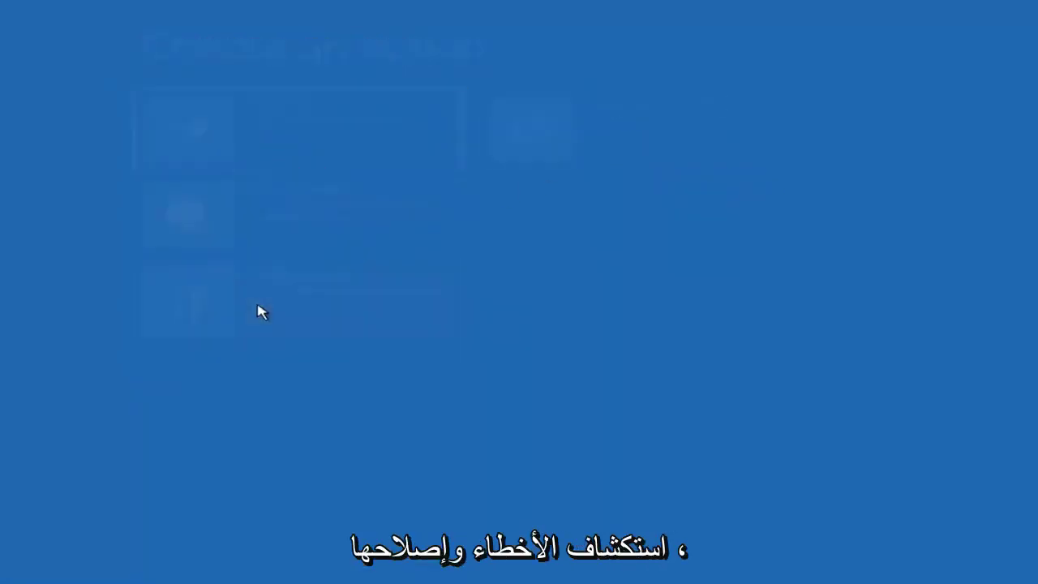
left_click(272, 228)
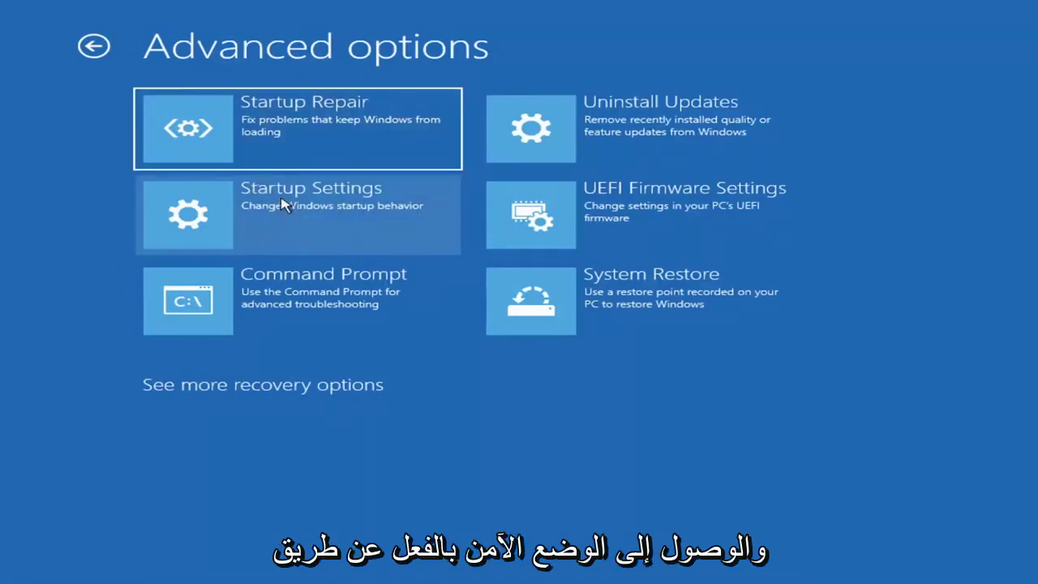
left_click(266, 213)
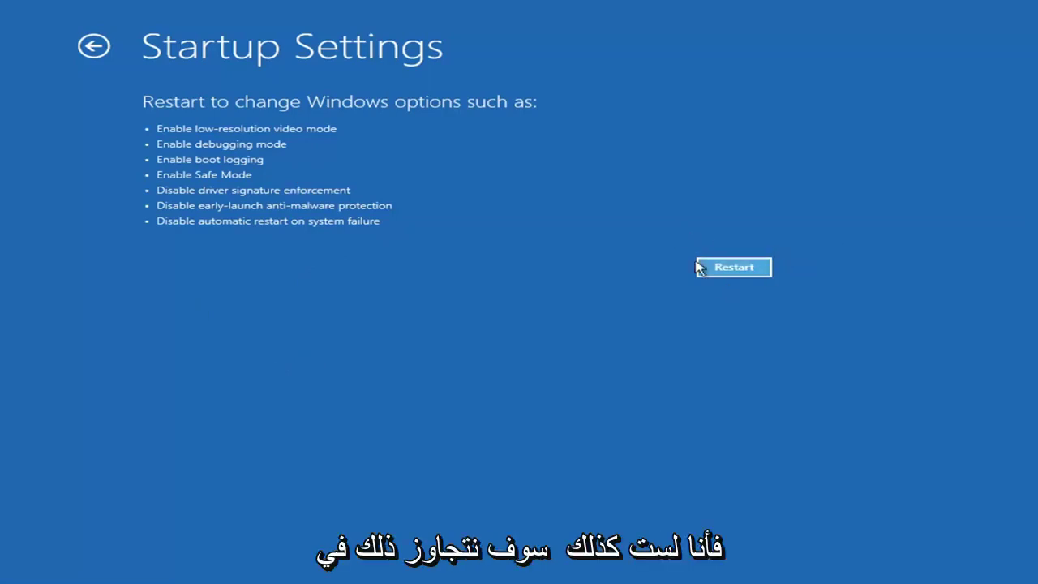
left_click(752, 269)
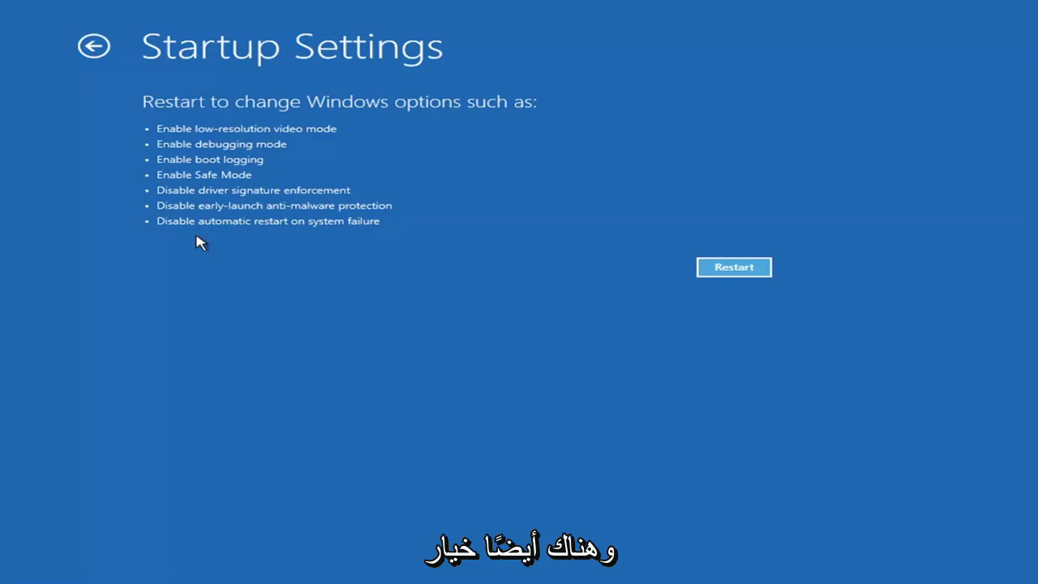
left_click(87, 45)
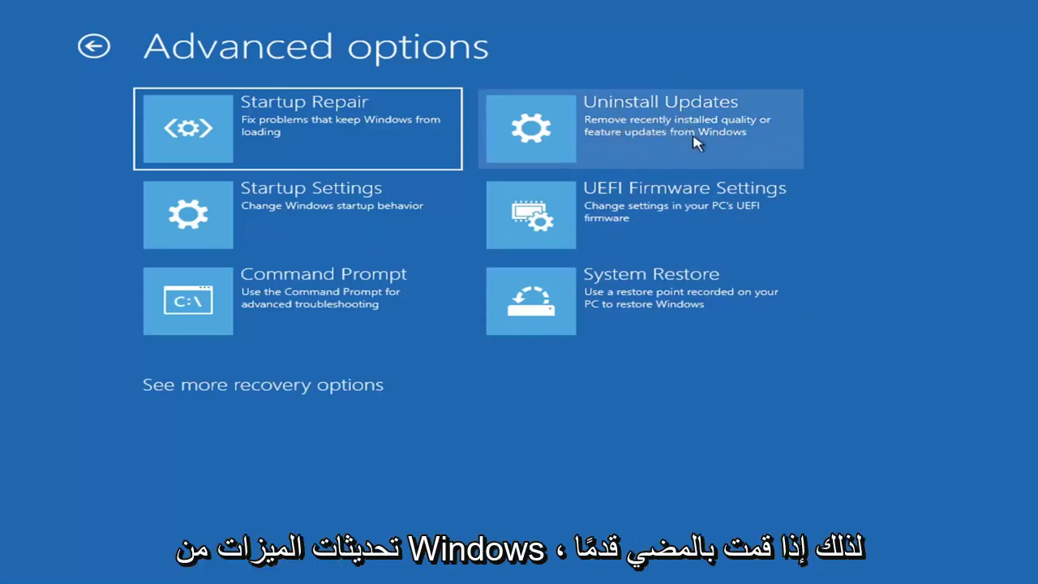
left_click(607, 132)
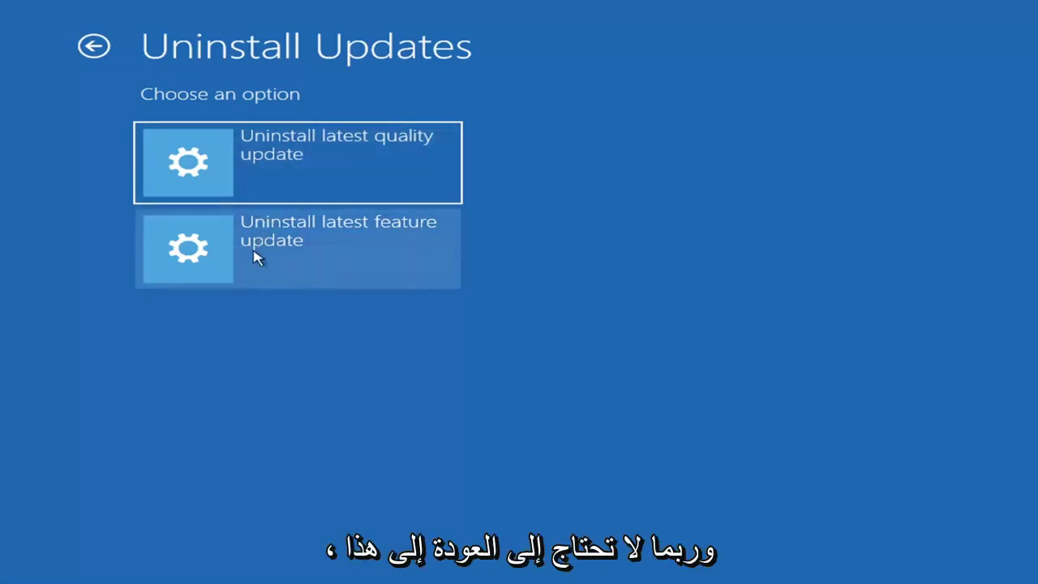
left_click(105, 42)
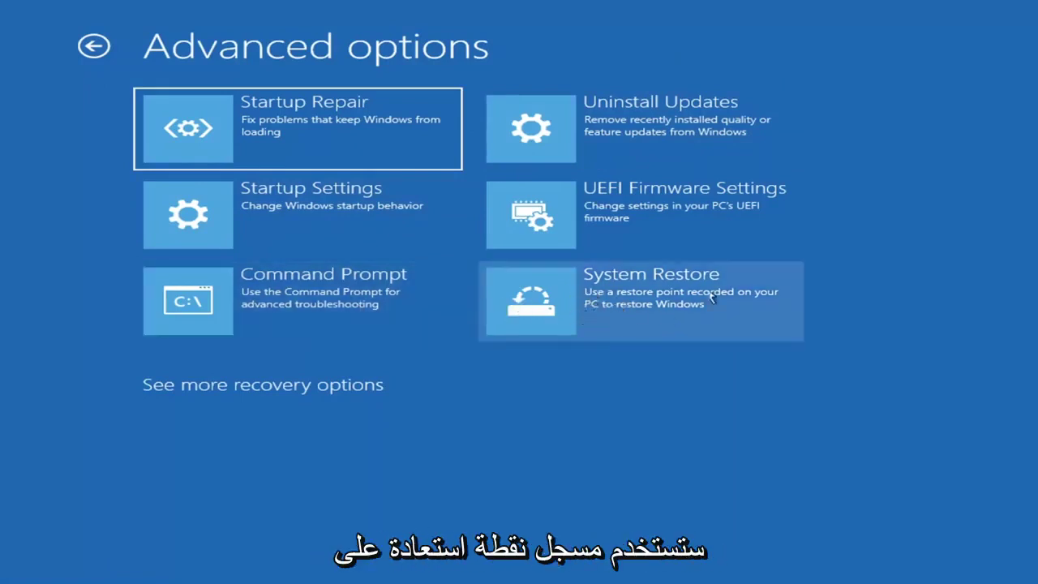
Restore the system to the "Before Updates" restore point of 7/9/2021 12:37:05 PM, restart the computer and dismiss the completion message
left_click(673, 313)
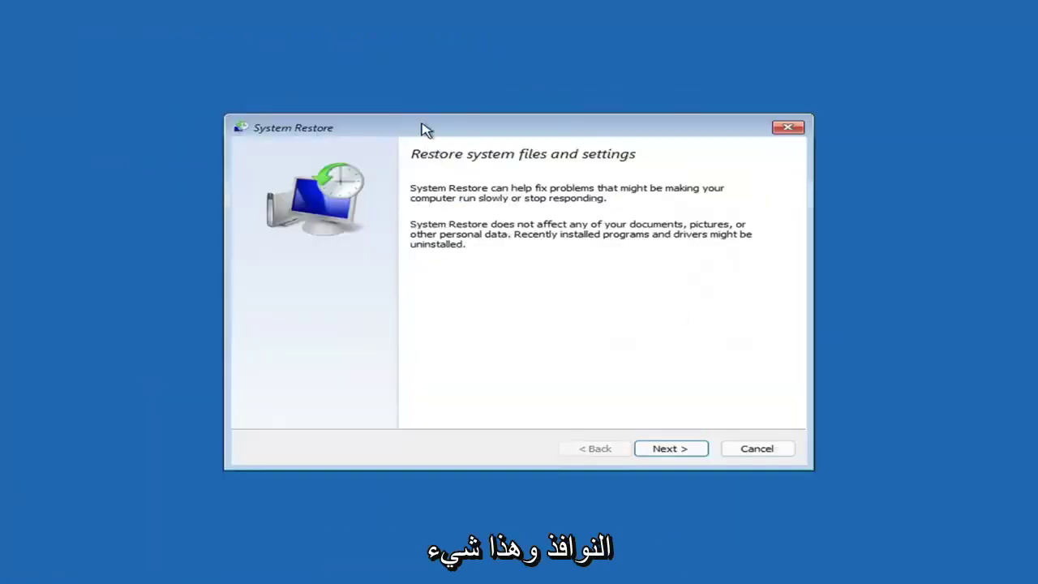
left_click(663, 448)
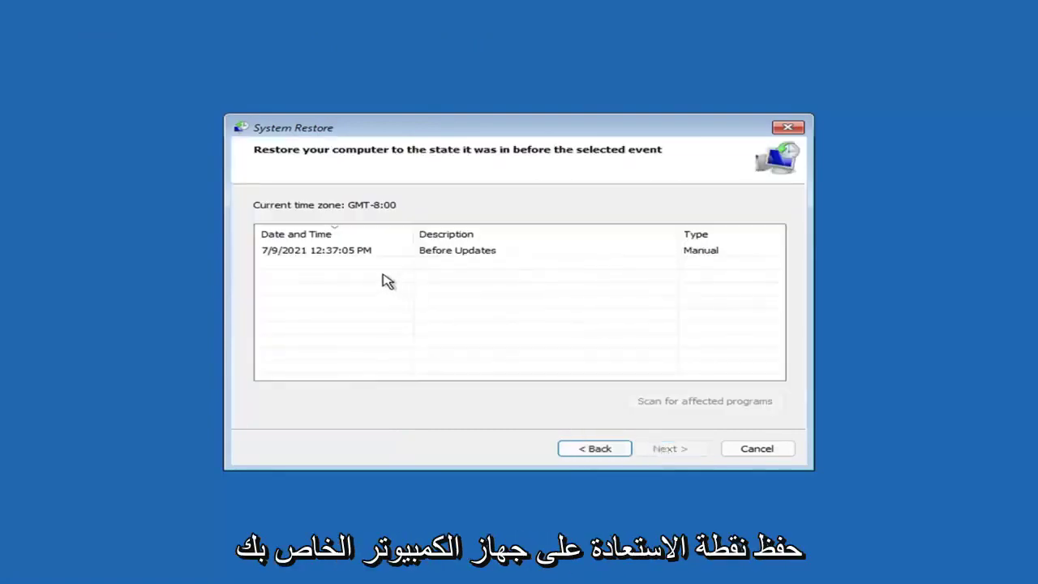
left_click(320, 256)
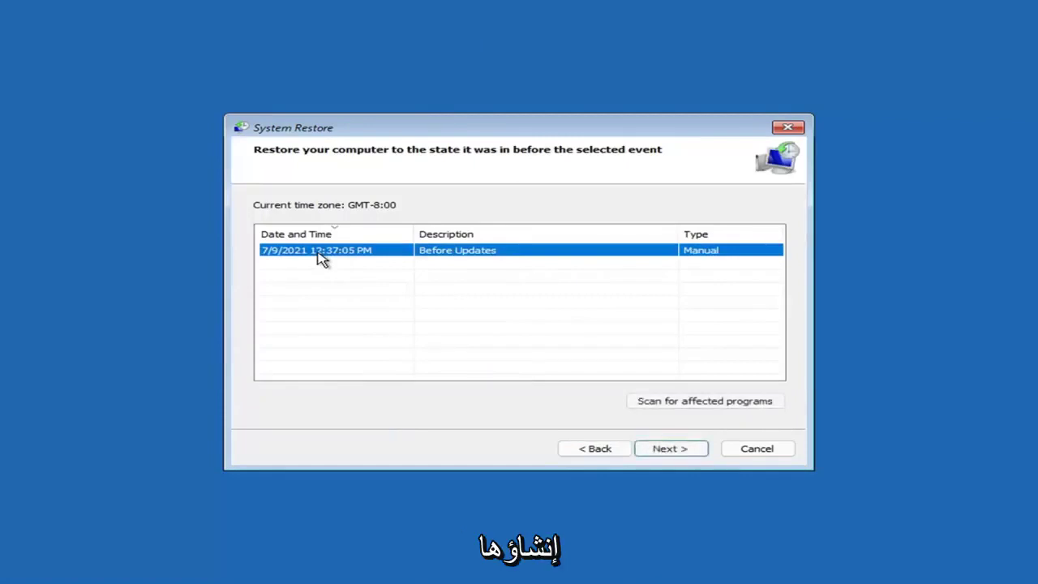
left_click(684, 452)
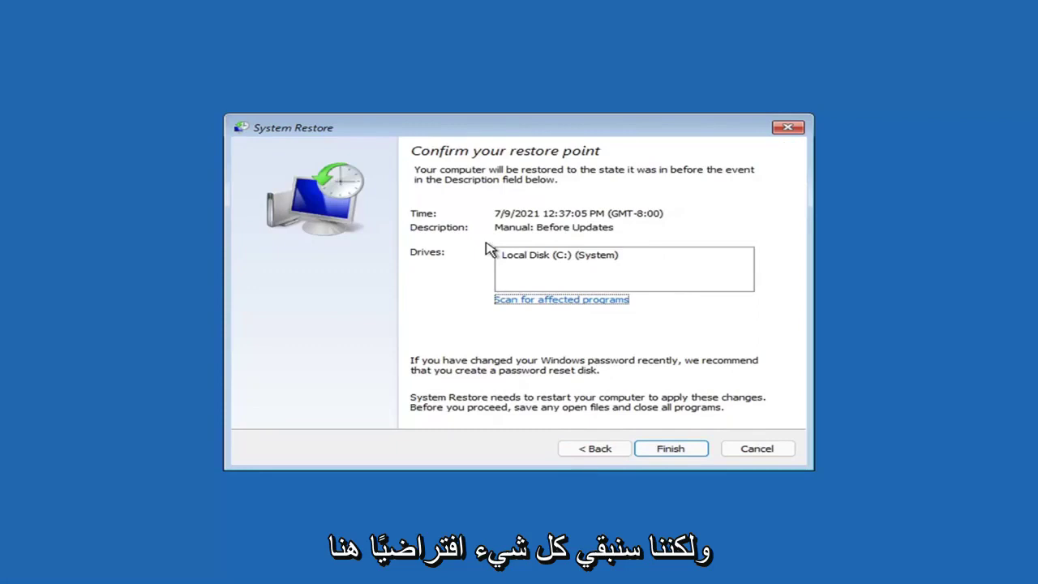
left_click(673, 454)
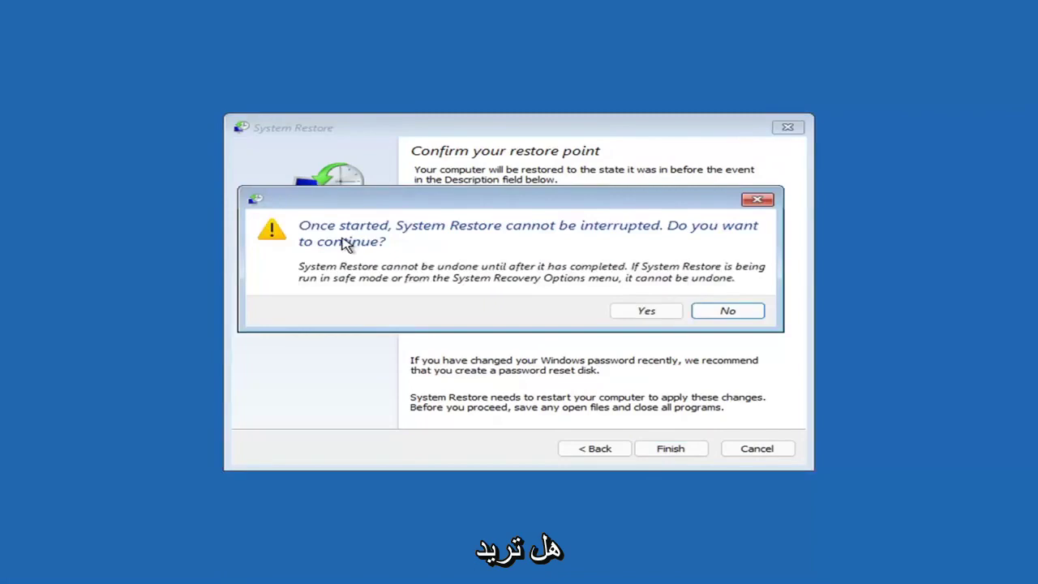
left_click(648, 315)
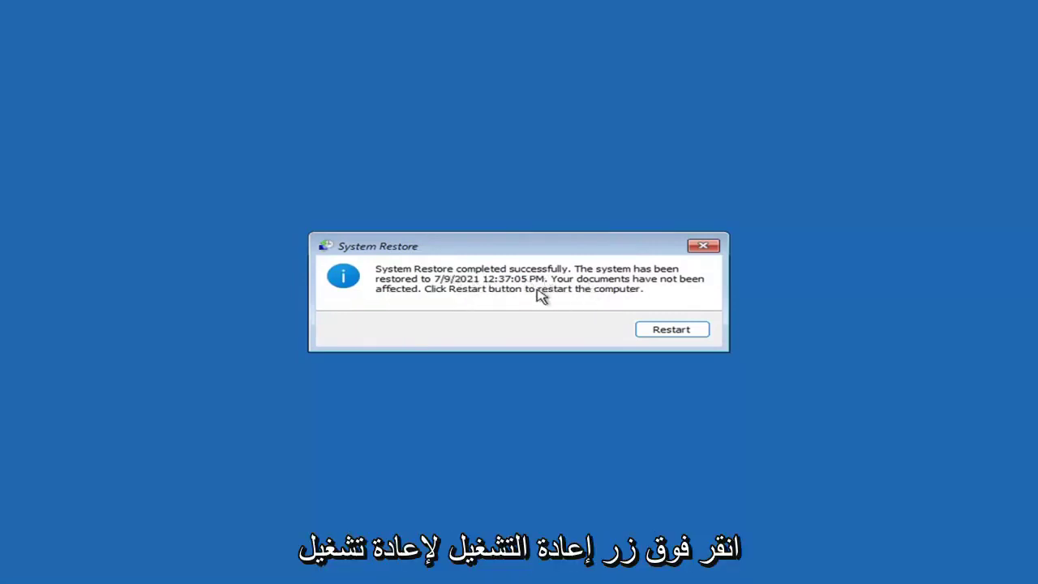
left_click(664, 332)
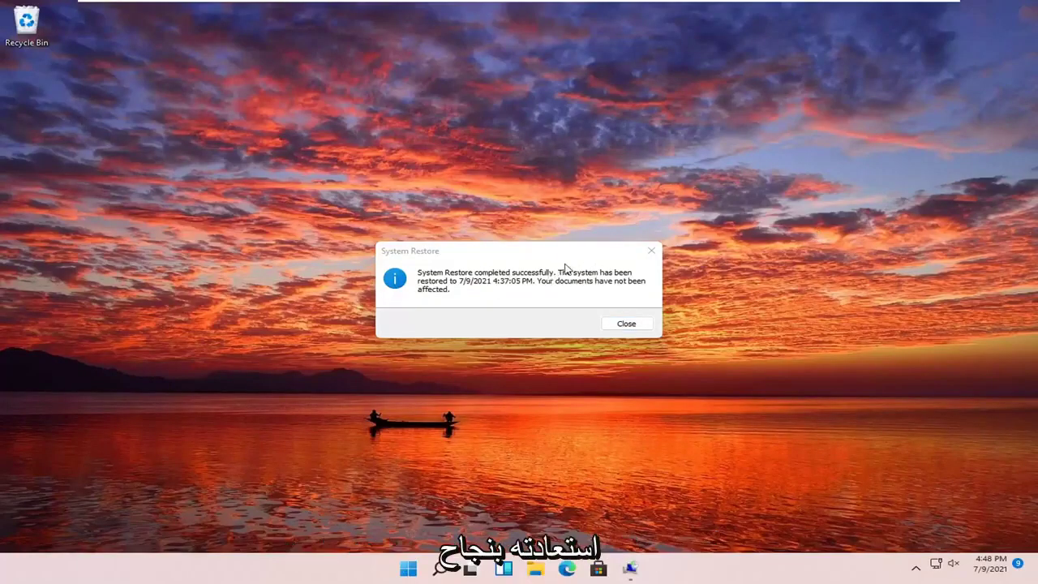
left_click(652, 251)
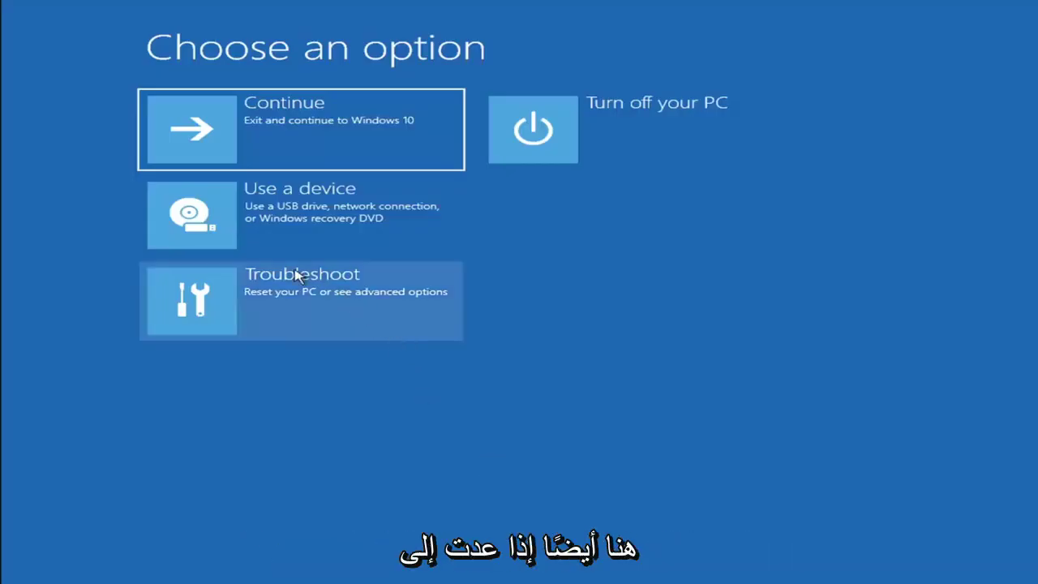
Examine the Reset this PC choices for keeping or removing files, and return to the main recovery options
left_click(371, 308)
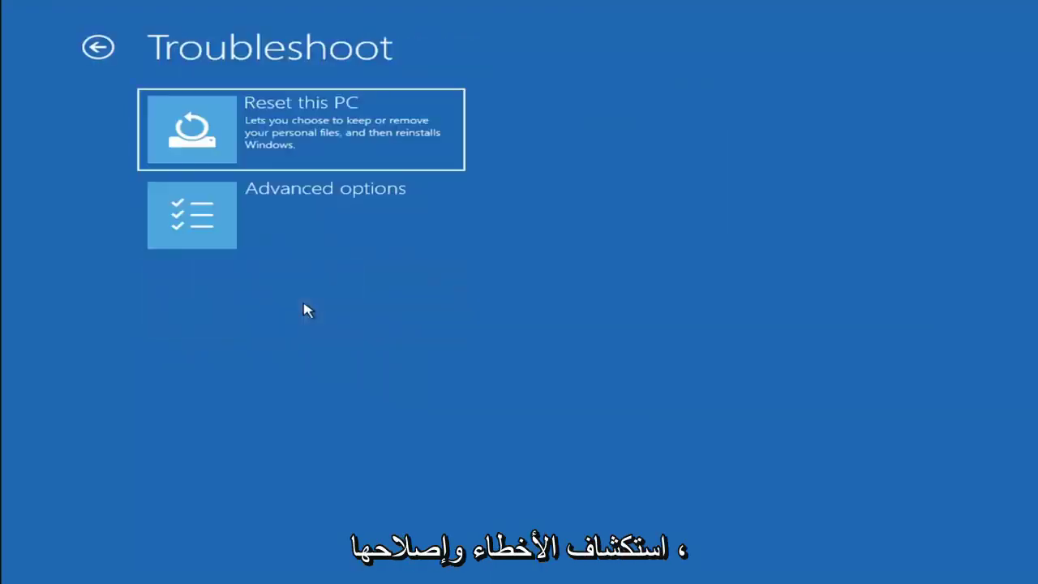
left_click(341, 149)
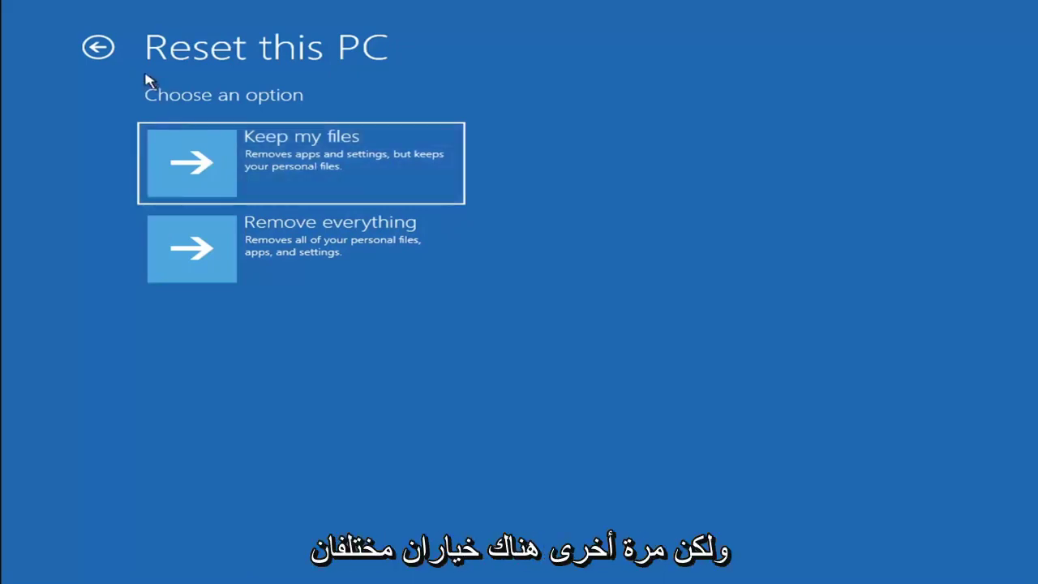
left_click(106, 50)
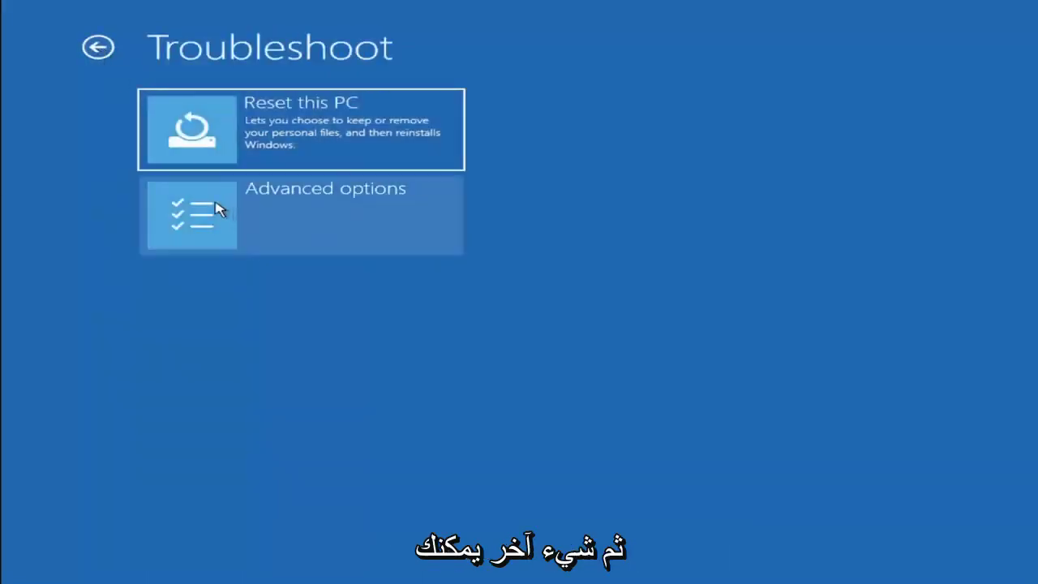
left_click(105, 47)
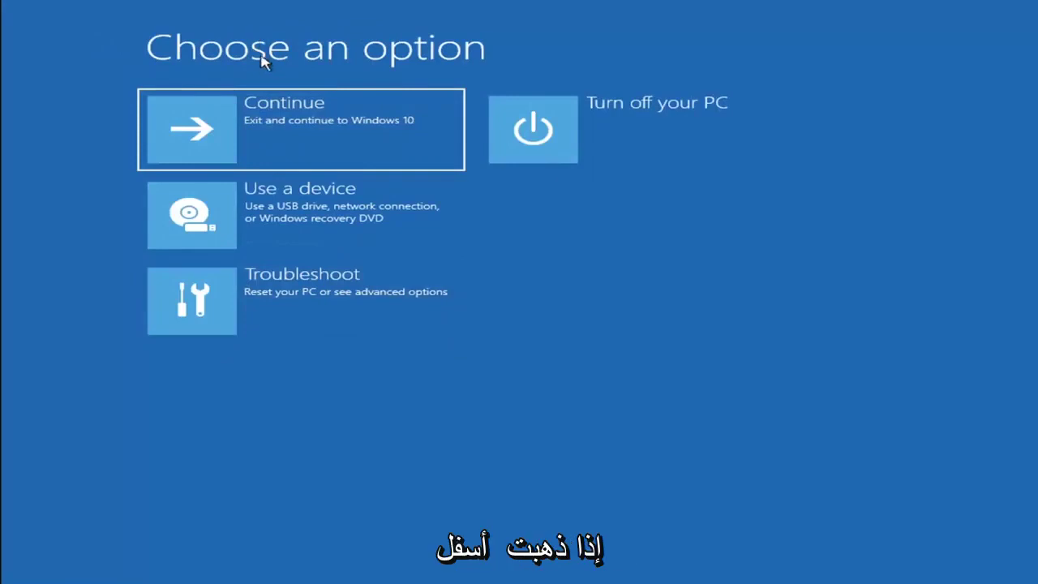
Open Command Prompt from the advanced troubleshooting options, switch to drive C: and list its contents with dir
left_click(317, 308)
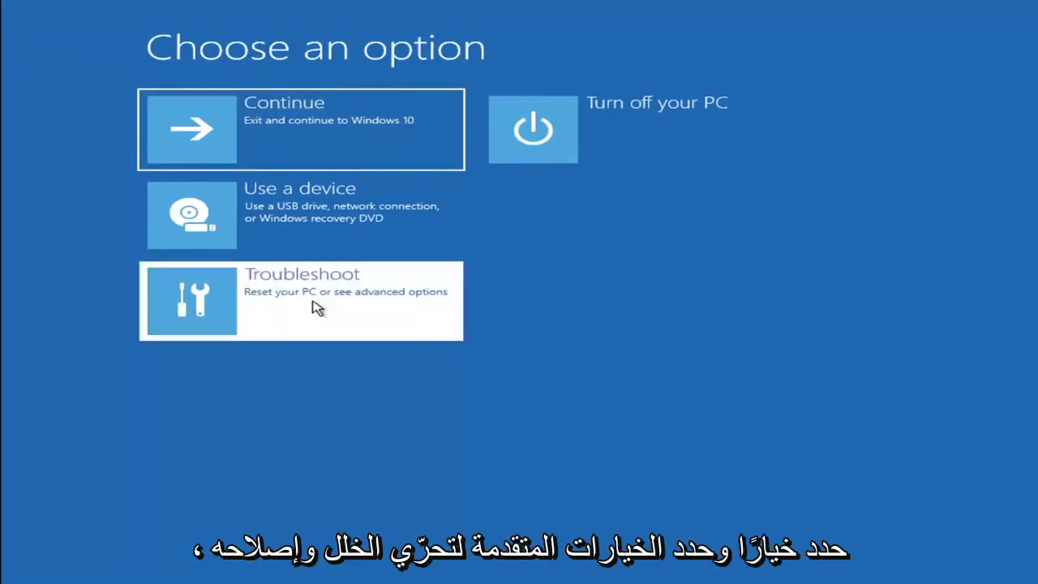
left_click(305, 224)
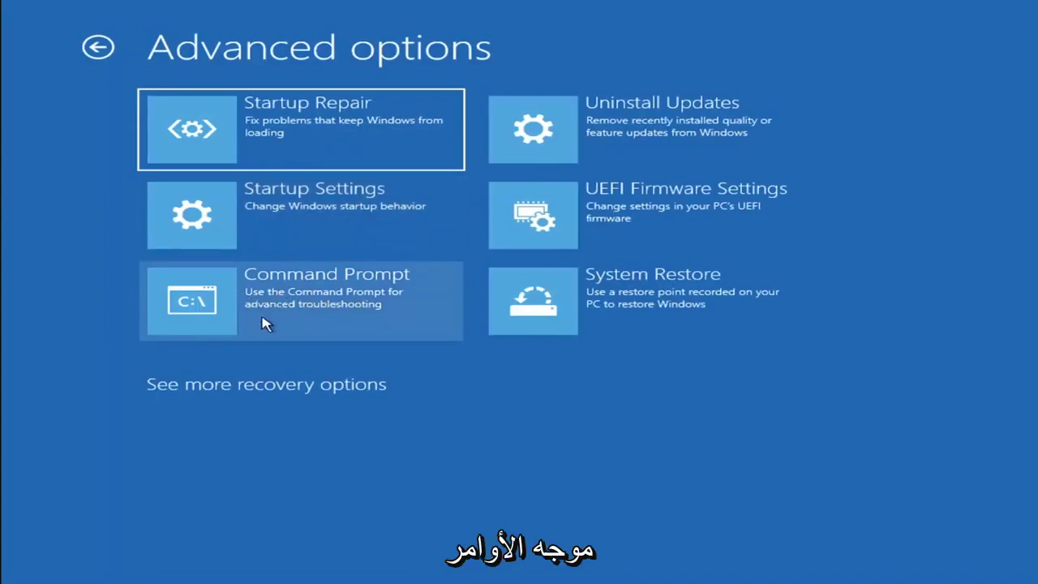
left_click(255, 304)
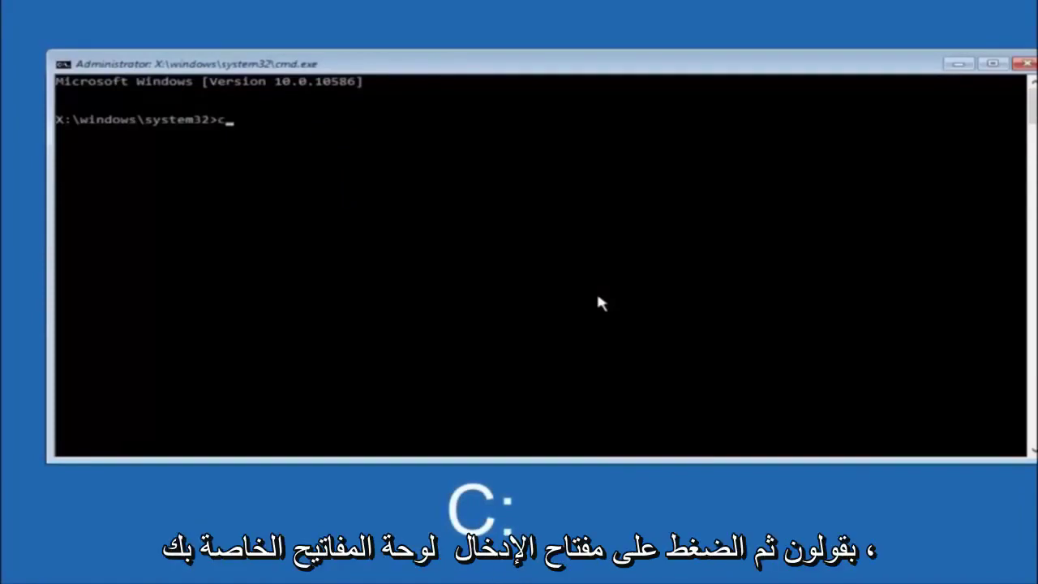
key("Return")
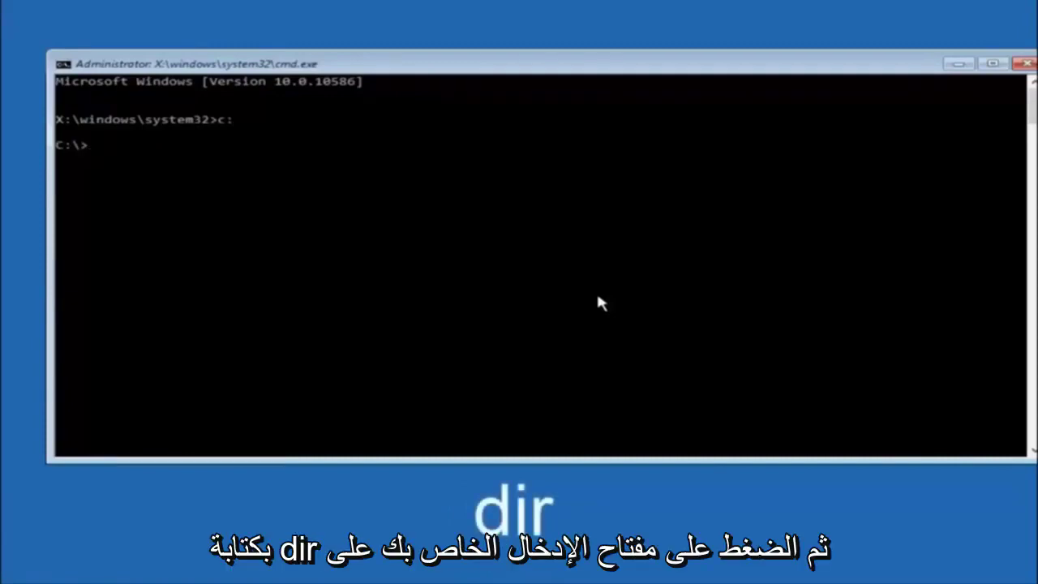
type("dir")
key("Return")
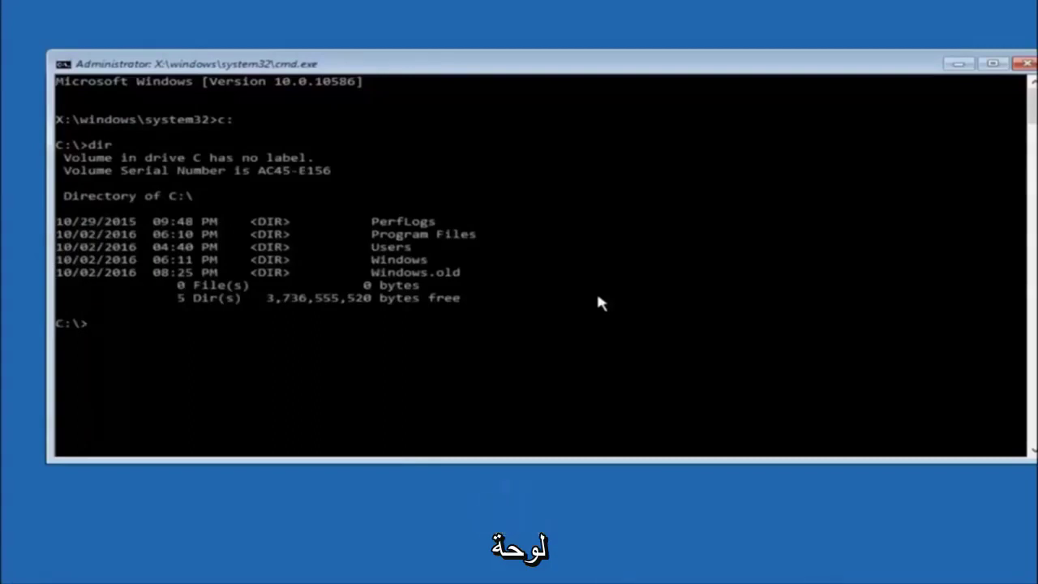
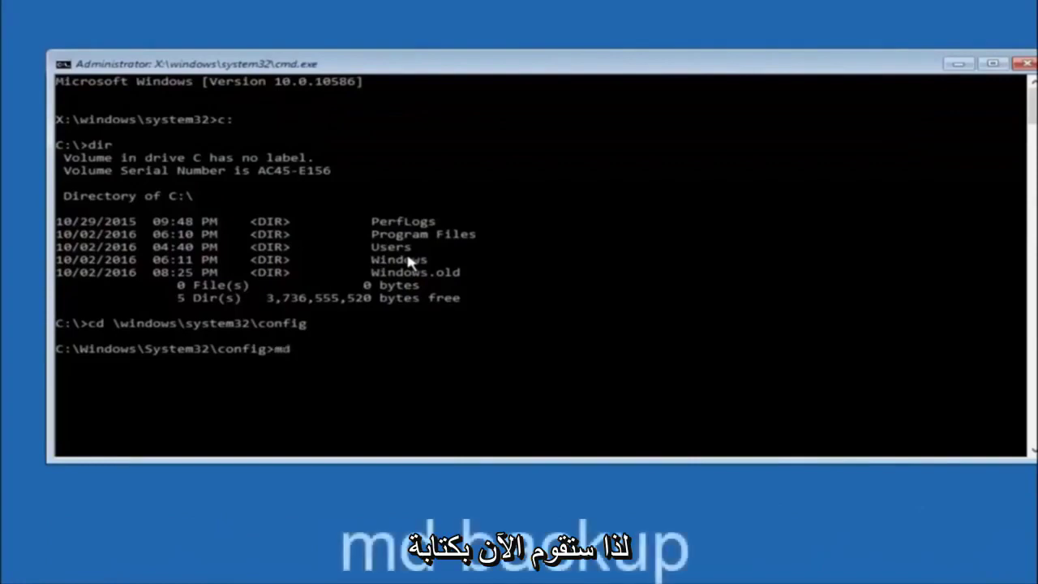
Create a directory named backup inside C:\Windows\System32\config with the md command
type("backup")
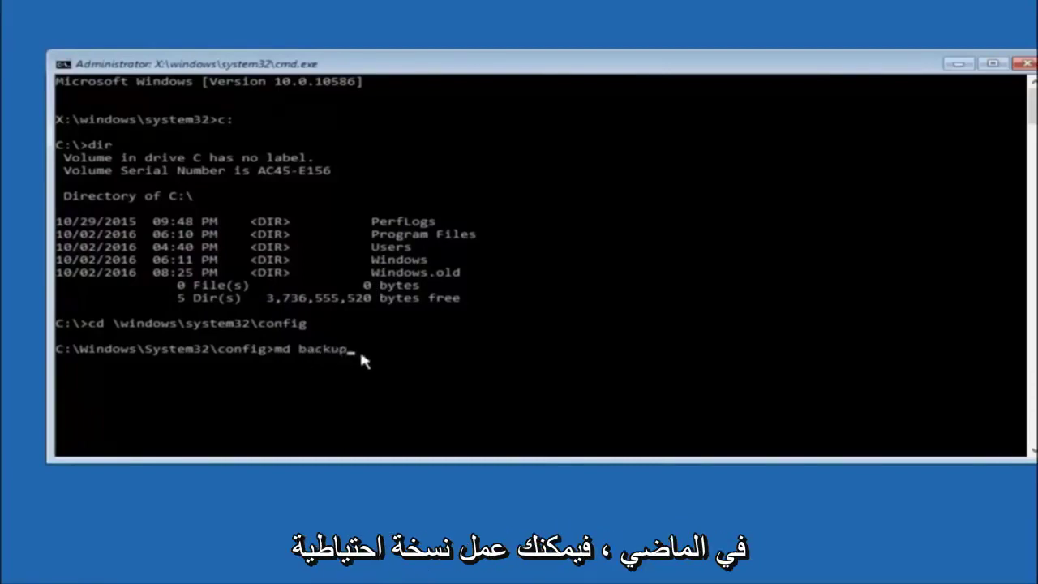
type("1")
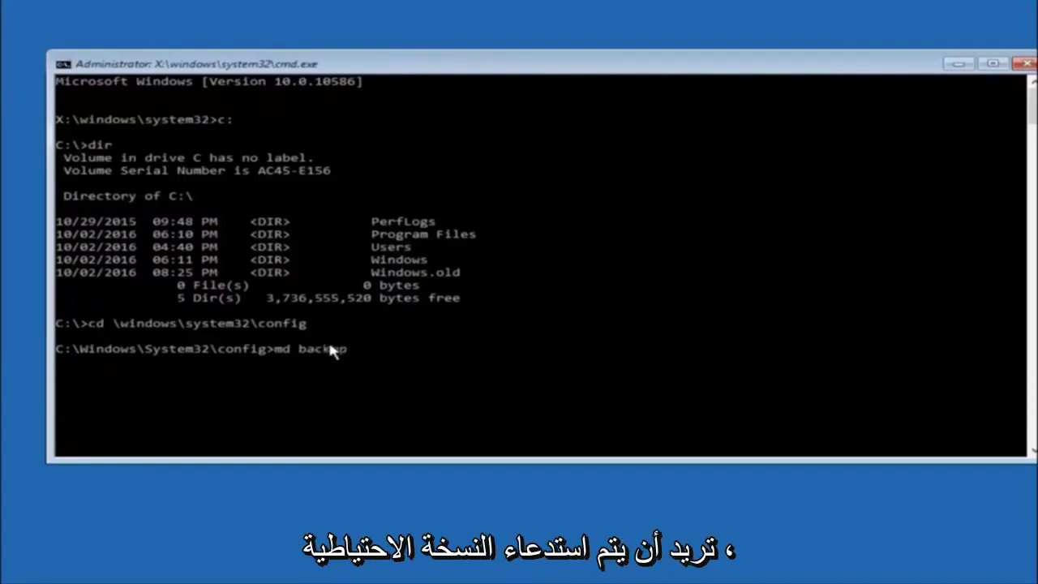
key("Return")
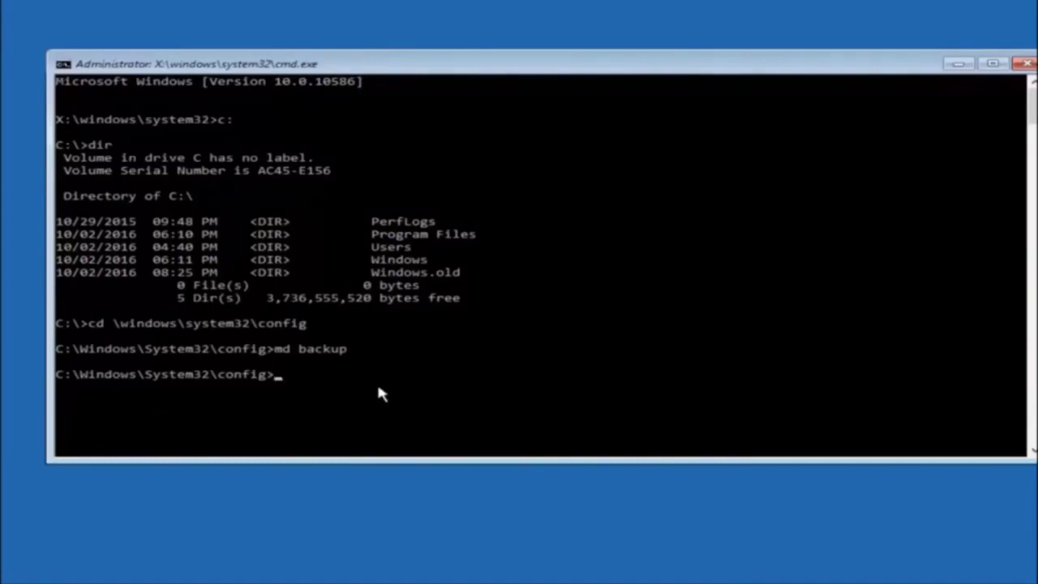
Copy all files in the config directory into the backup directory with copy *.* backup
type("copy")
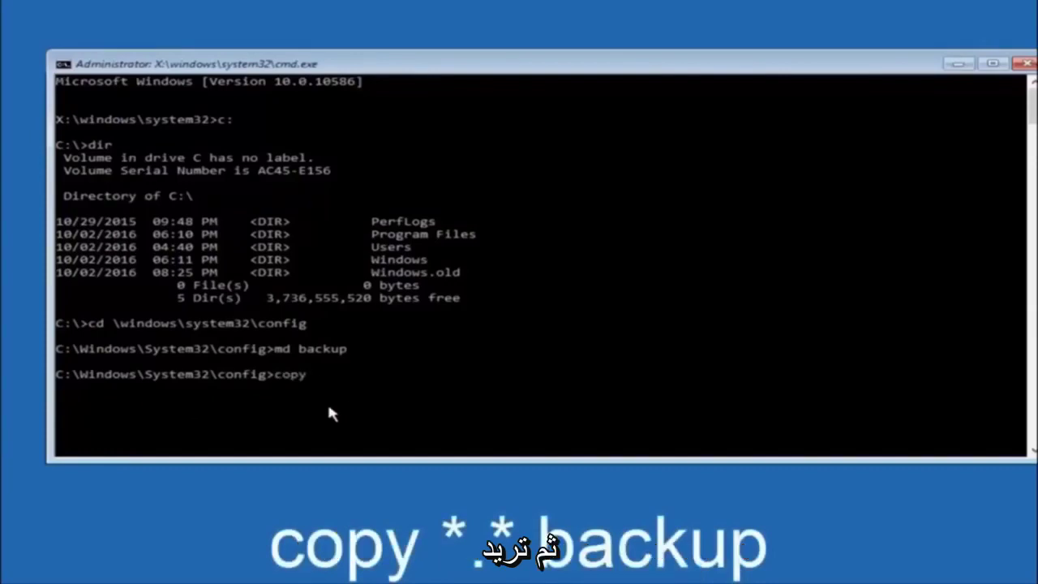
type(" *")
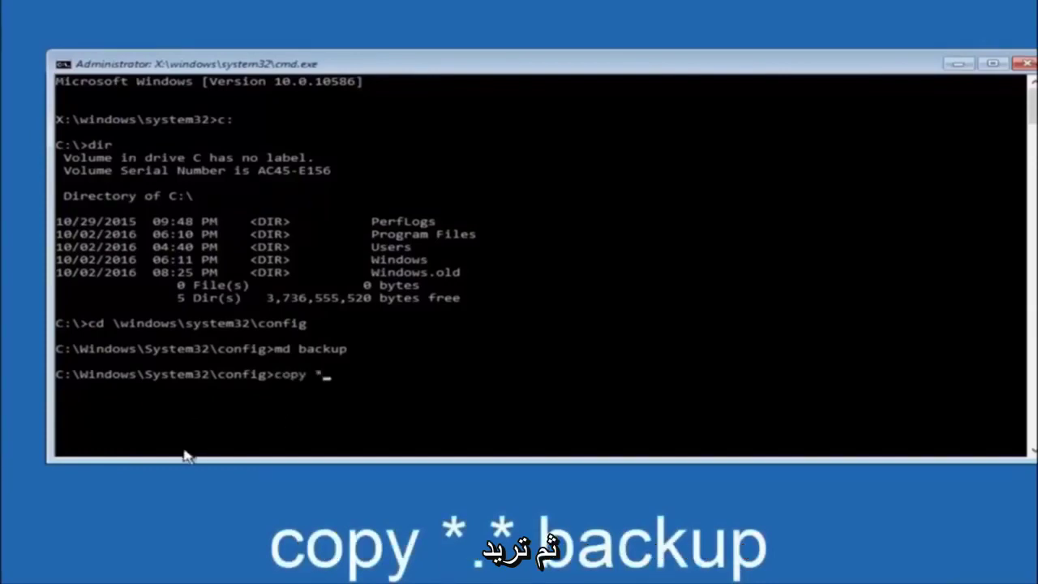
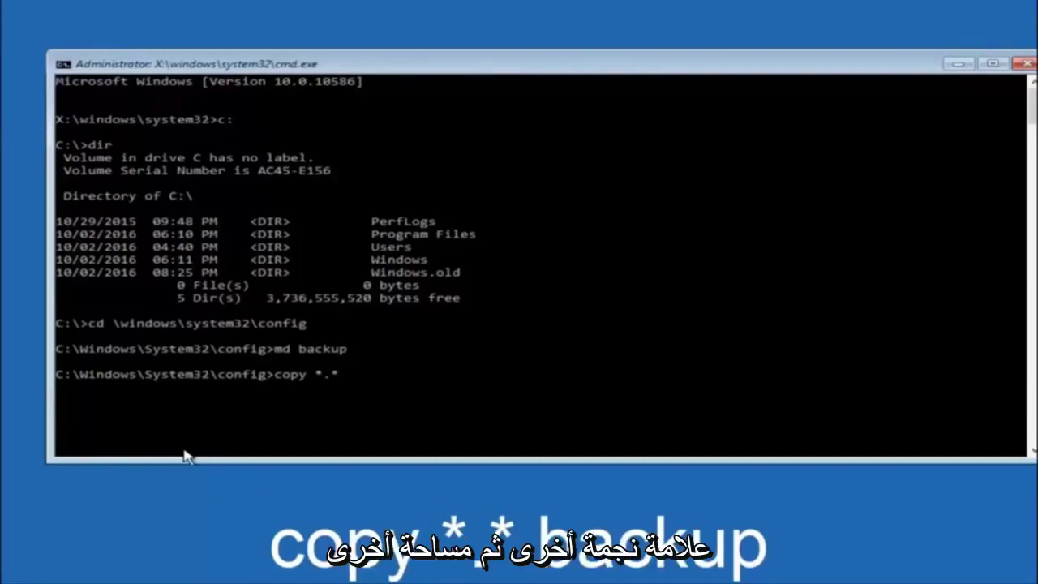
type("back")
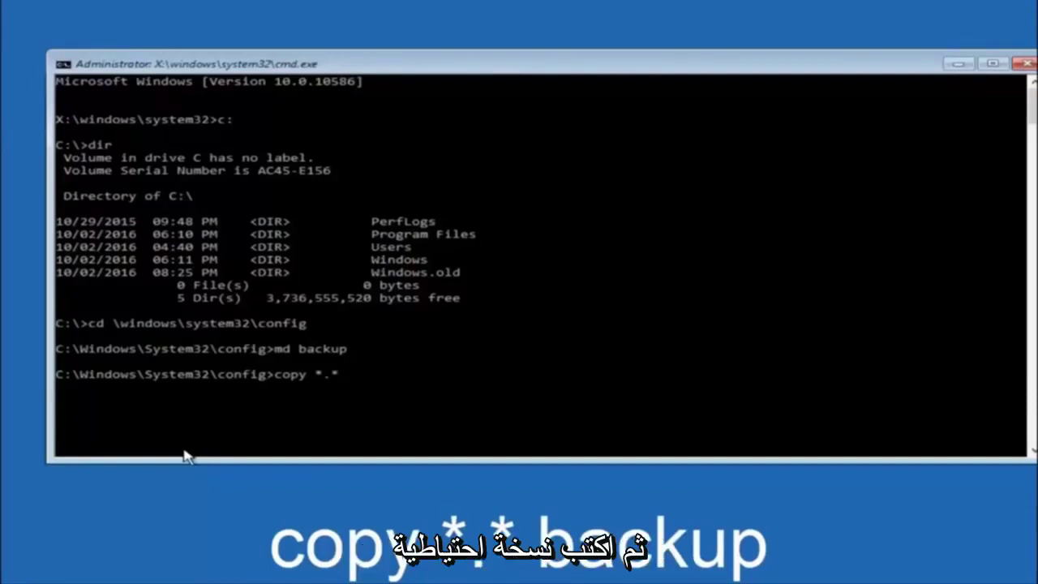
type("up")
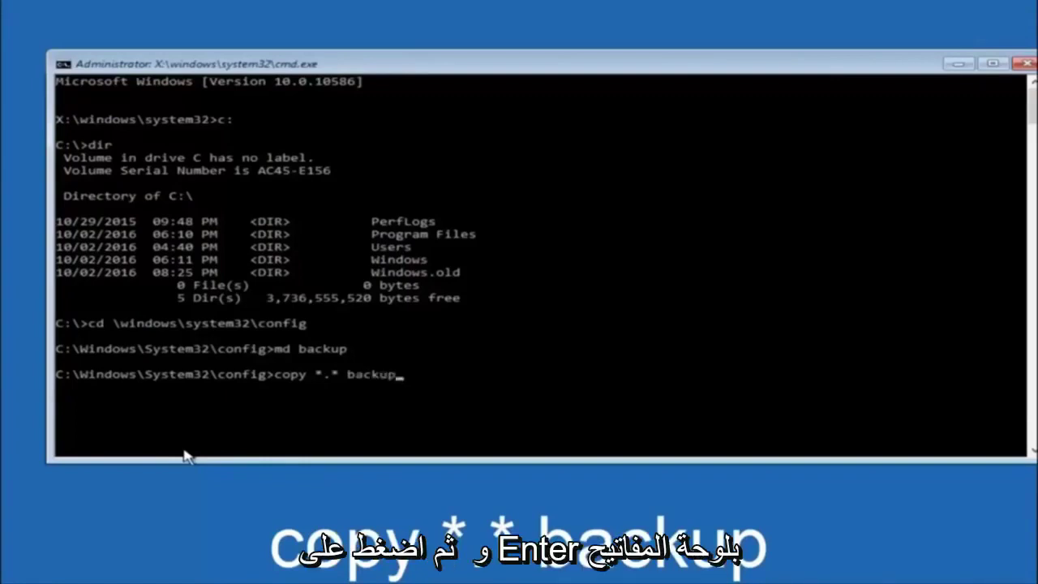
key("Return")
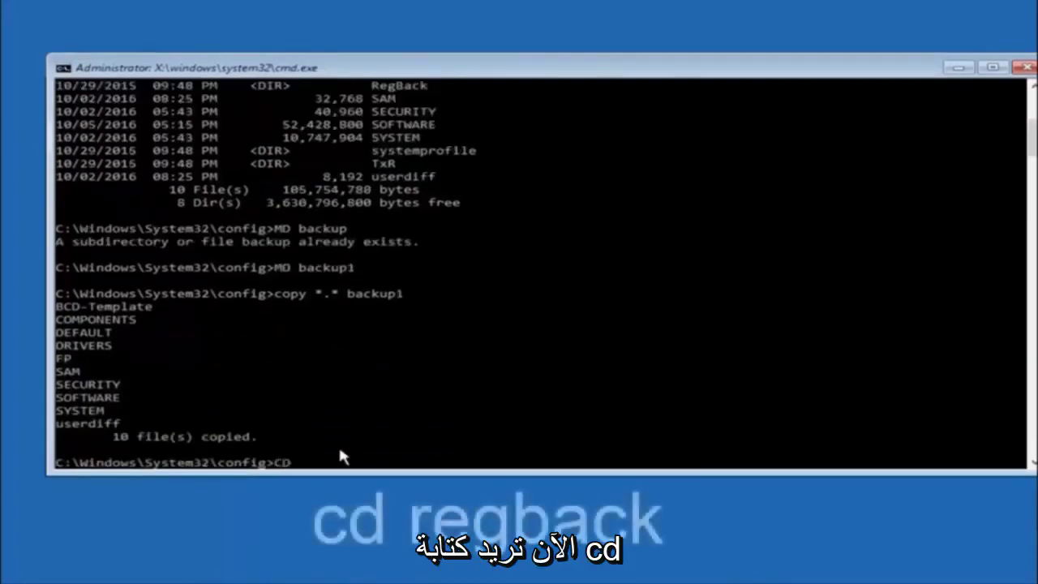
Change to the RegBack directory inside config with cd regback and list its contents with dir
type("reg")
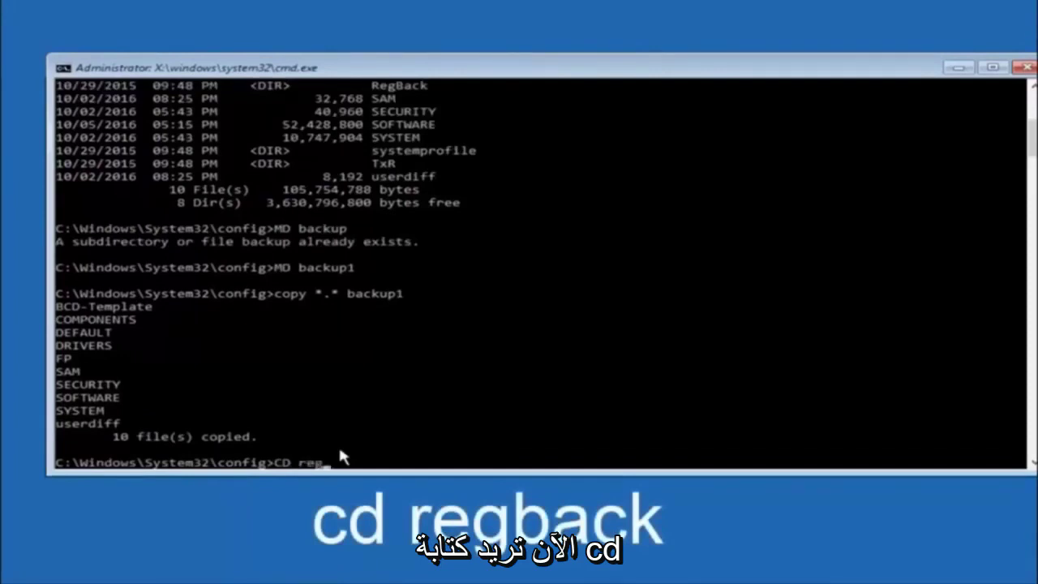
type("back")
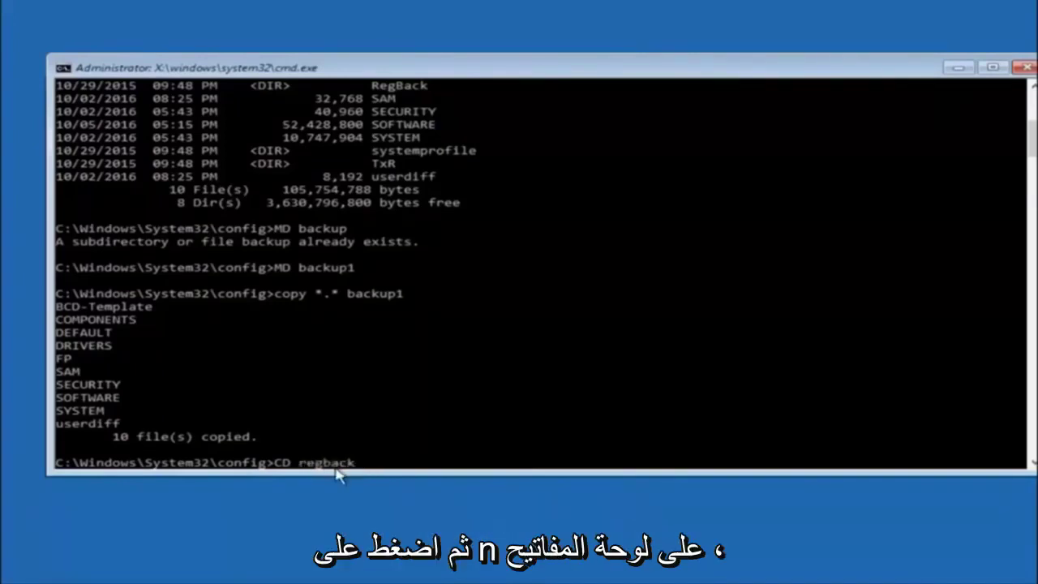
key("Return")
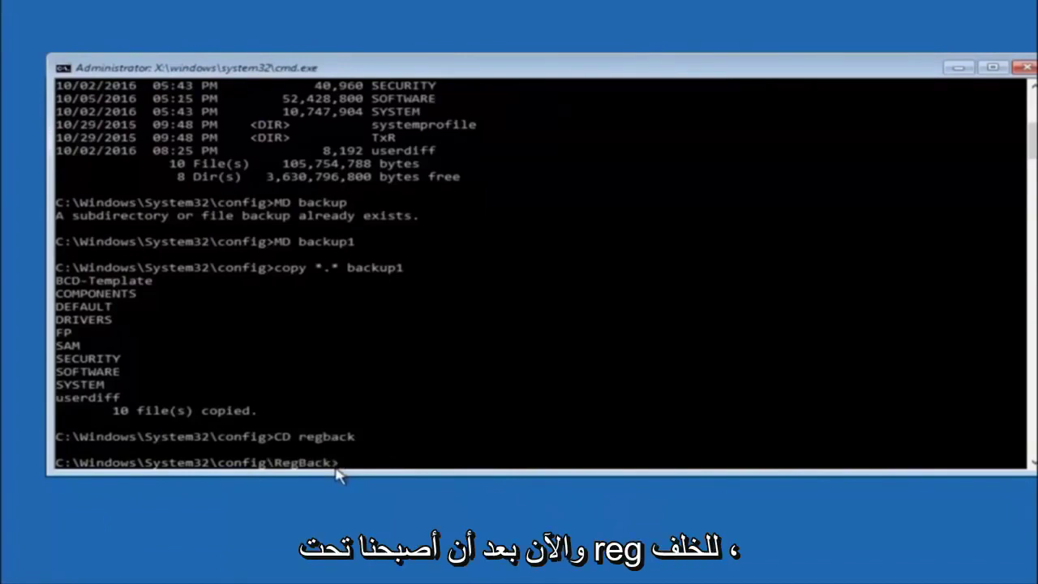
type("dir")
key("Return")
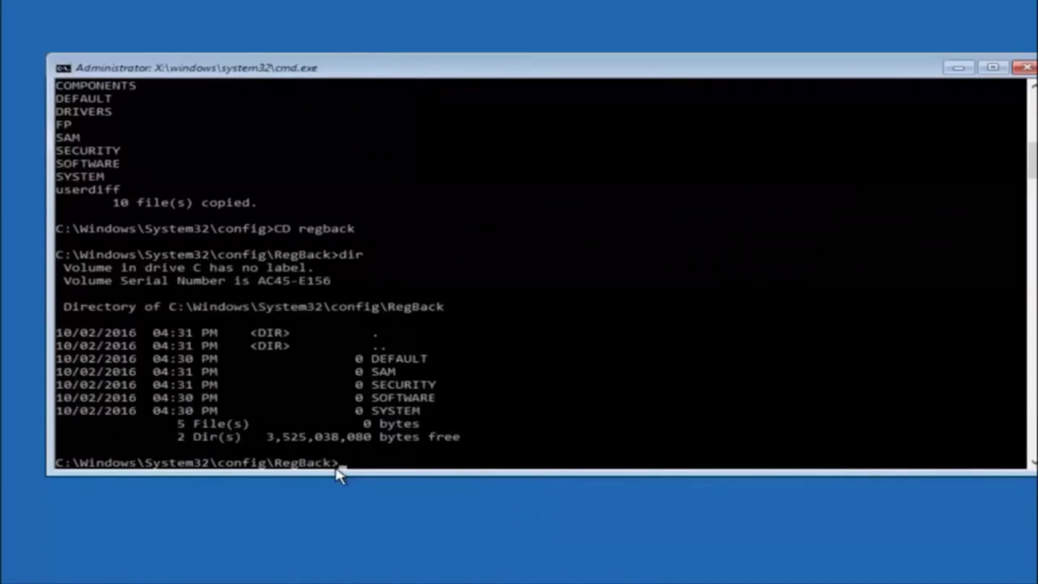
Copy all RegBack files to the parent config directory with copy *.* .., answer A to overwrite all, and close the Command Prompt
type("copy")
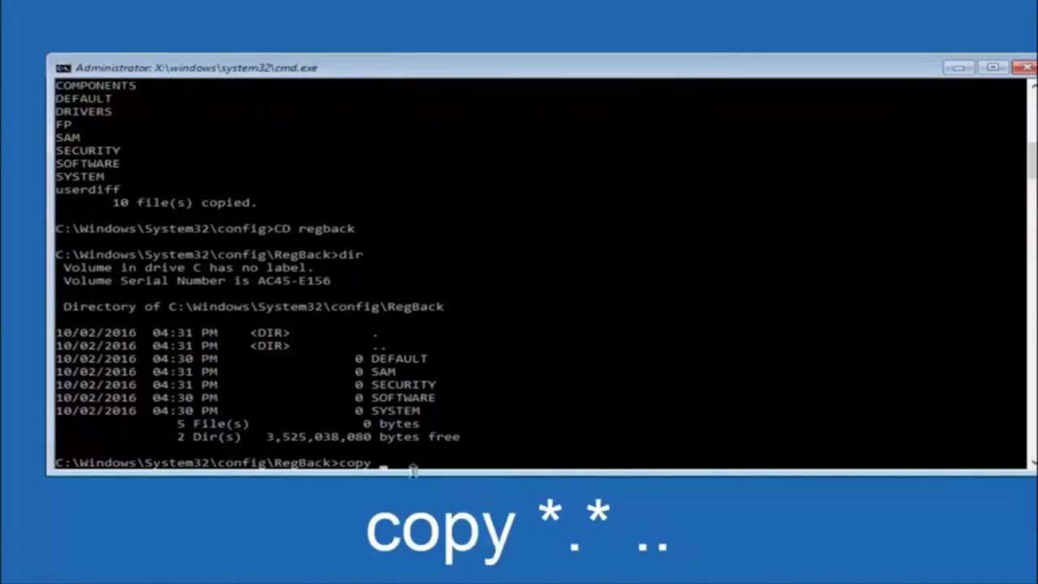
left_click(385, 464)
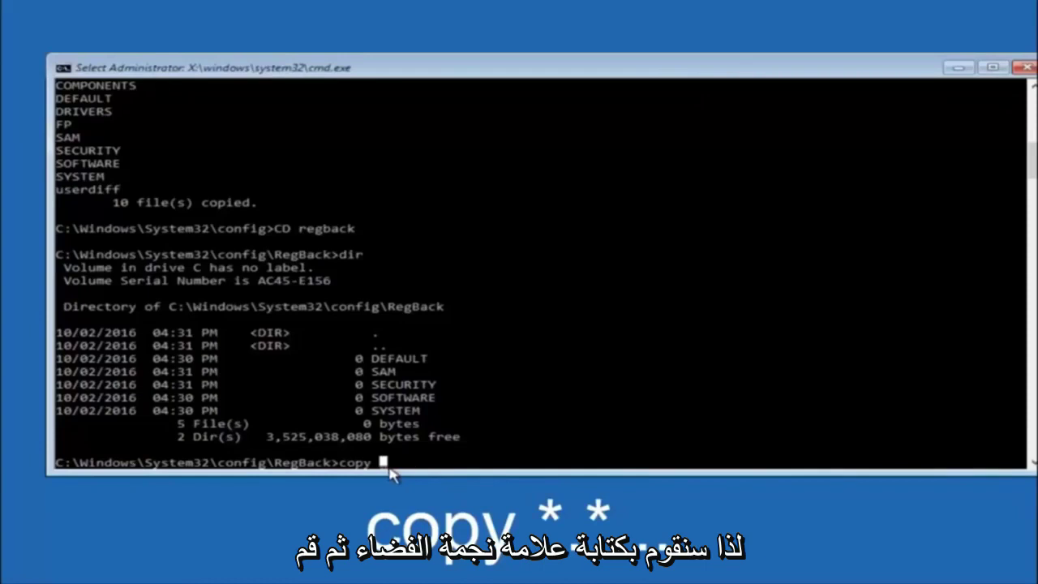
type("*.")
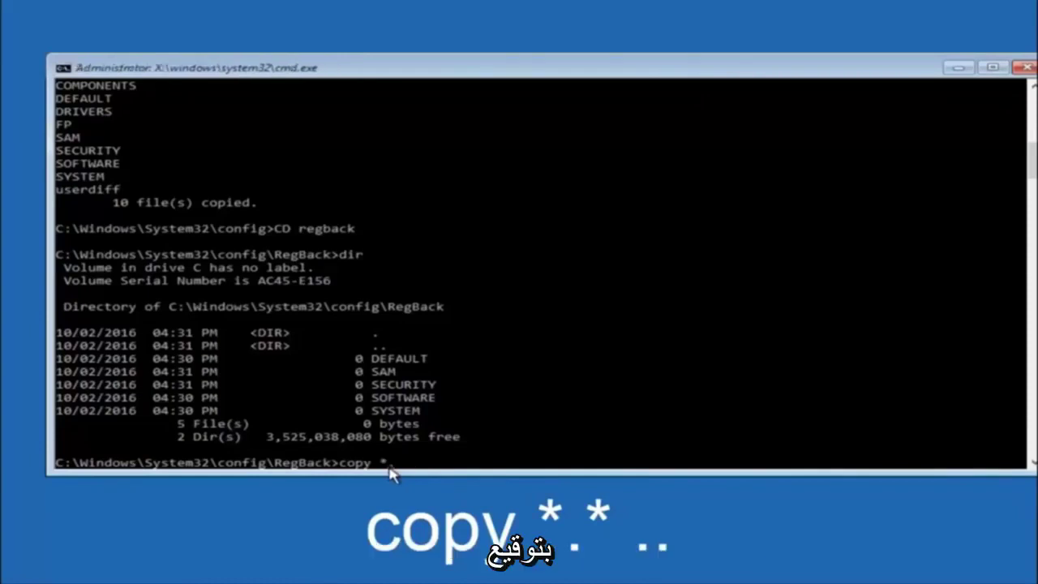
type("*")
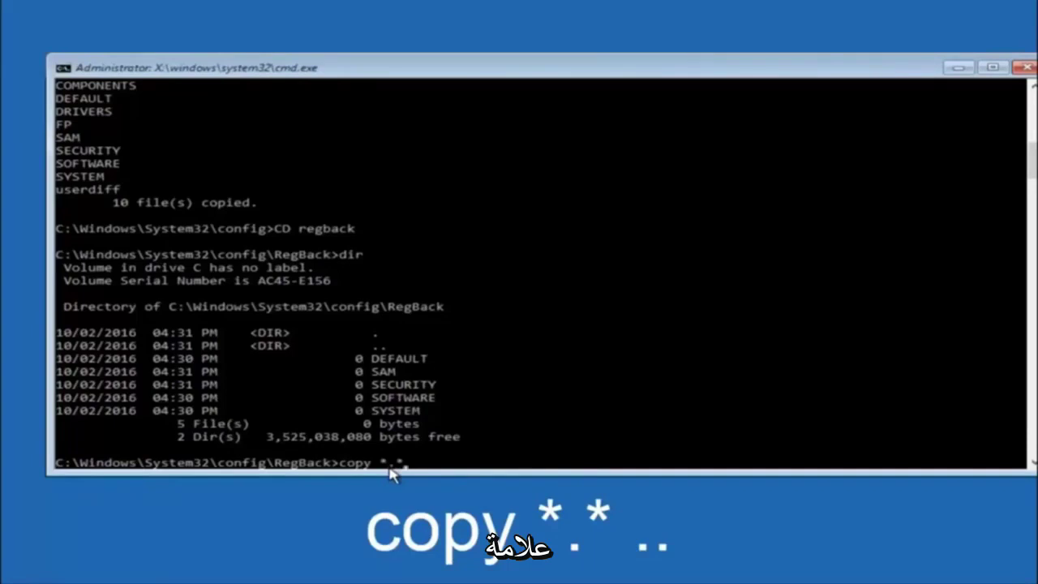
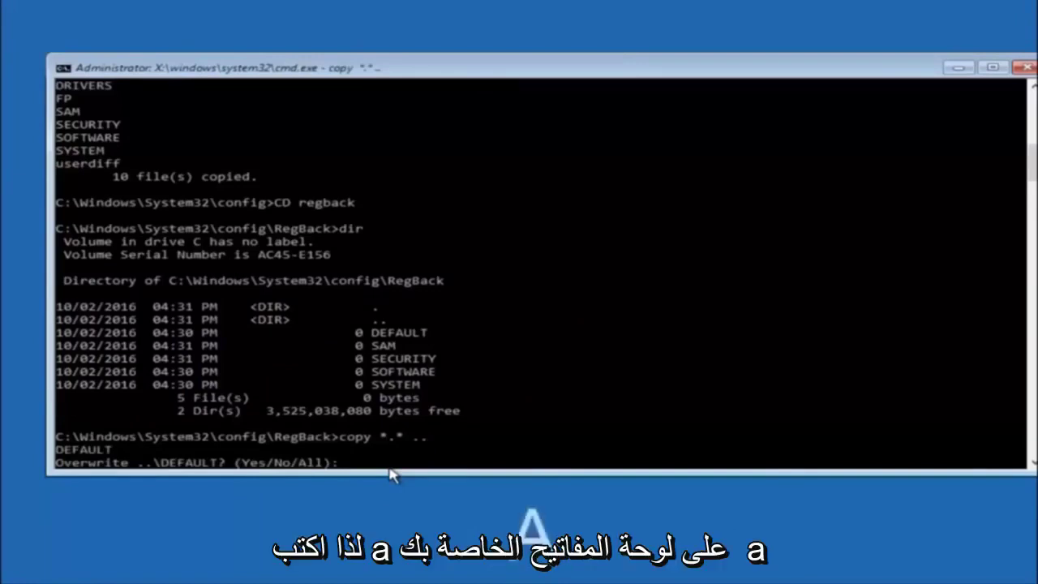
type("A")
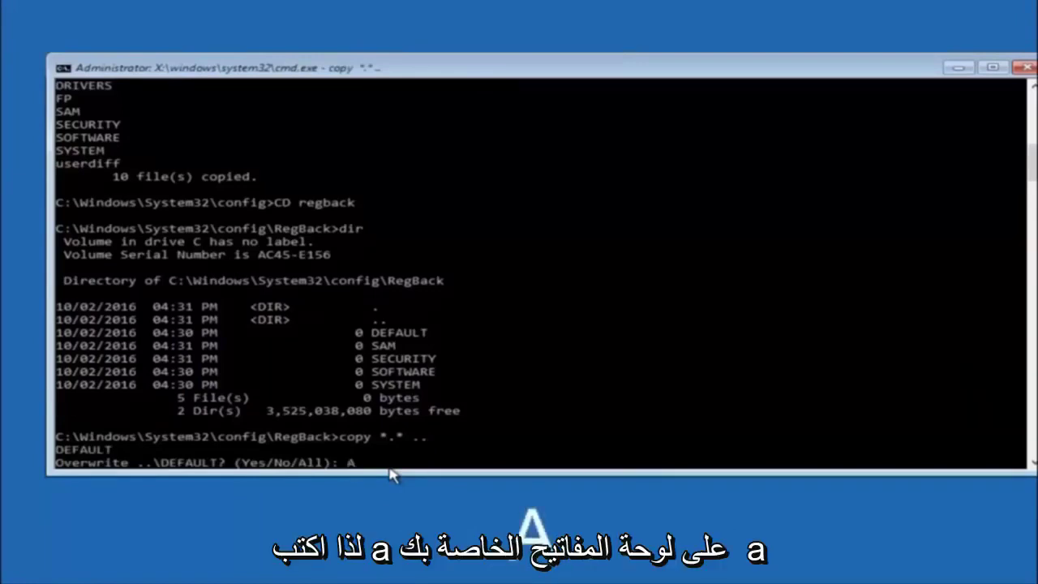
key("Return")
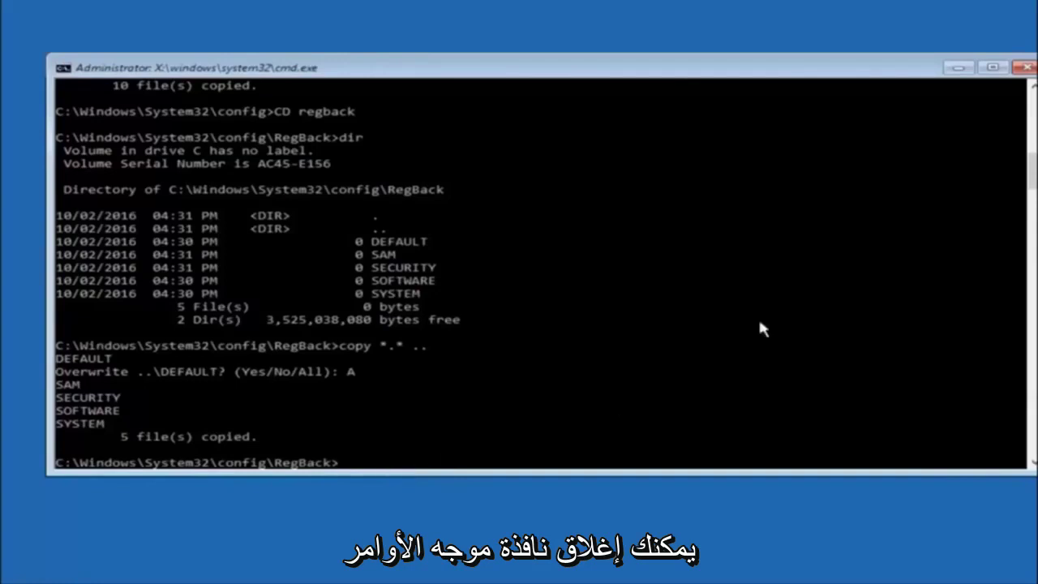
left_click(1025, 67)
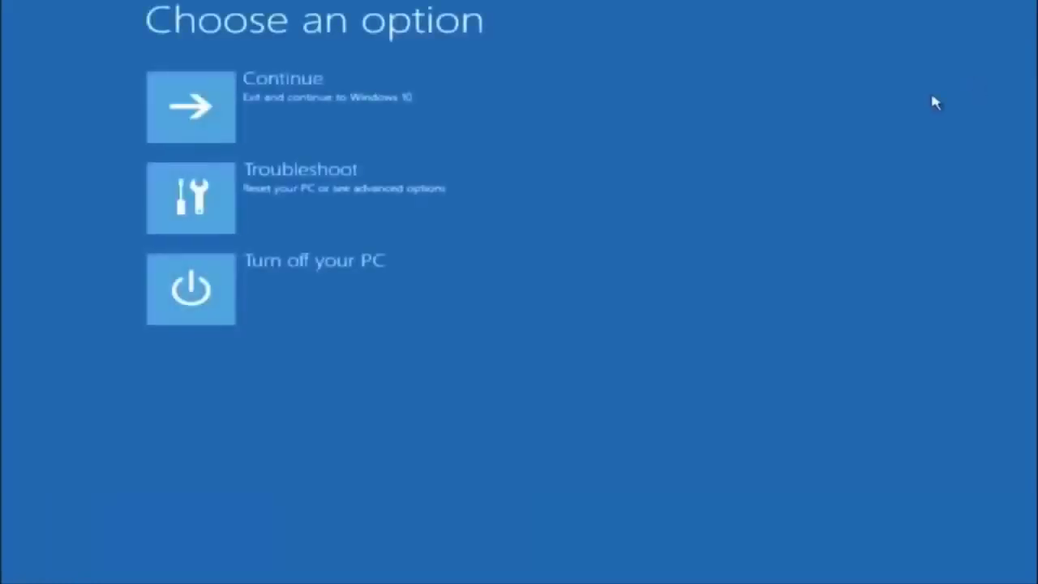